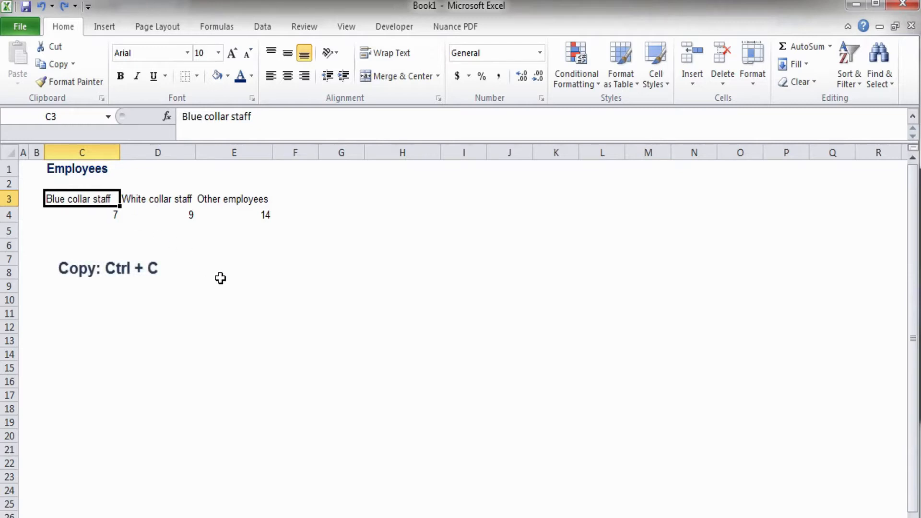
- Copy cell C3 with the "Blue collar staff" heading
{"action": "key", "text": "ctrl+c"}
{"action": "key", "text": "Escape"}
{"action": "left_click", "coordinate": [105, 224]}
{"action": "left_click", "coordinate": [92, 198]}
{"action": "right_click", "coordinate": [93, 199]}
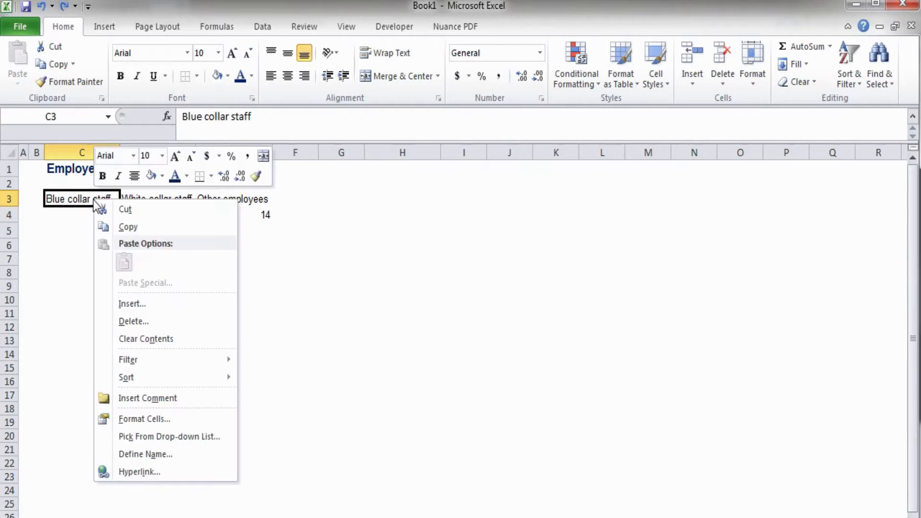
{"action": "left_click", "coordinate": [129, 227]}
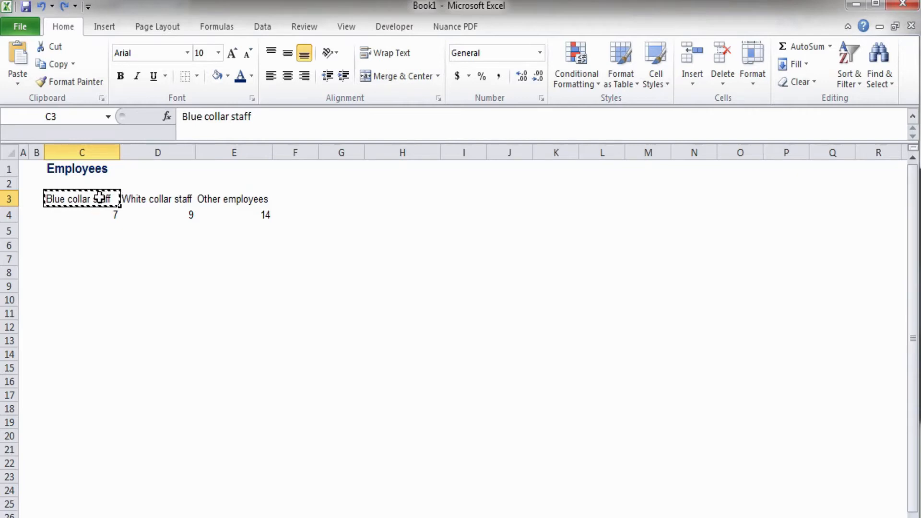
- Copy the employee table in C3:E4 and paste it with its top-left cell at C7
{"action": "left_click_drag", "start_coordinate": [98, 197], "coordinate": [214, 213]}
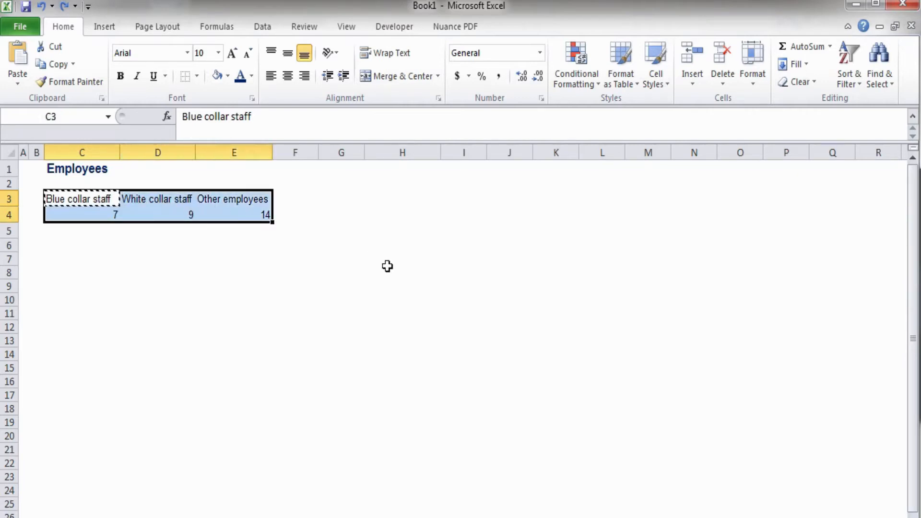
{"action": "key", "text": "ctrl+c"}
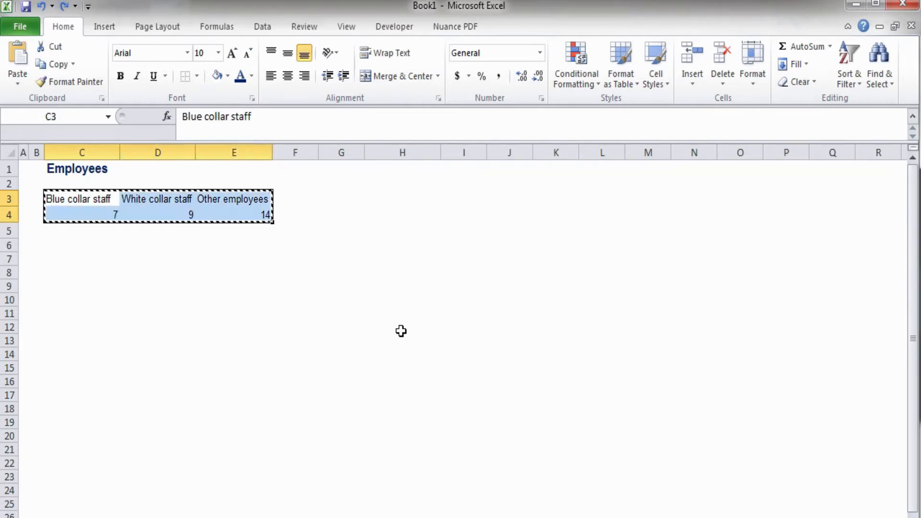
{"action": "left_click", "coordinate": [72, 262]}
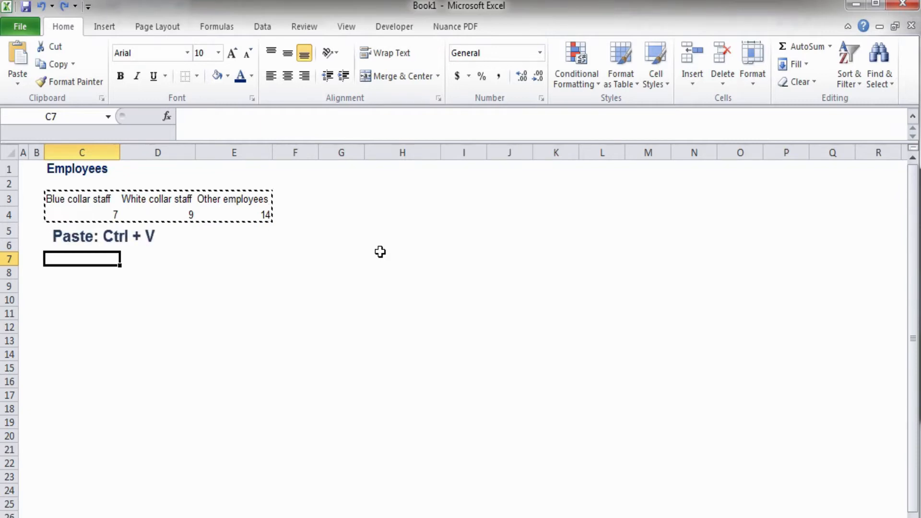
{"action": "key", "text": "ctrl+v"}
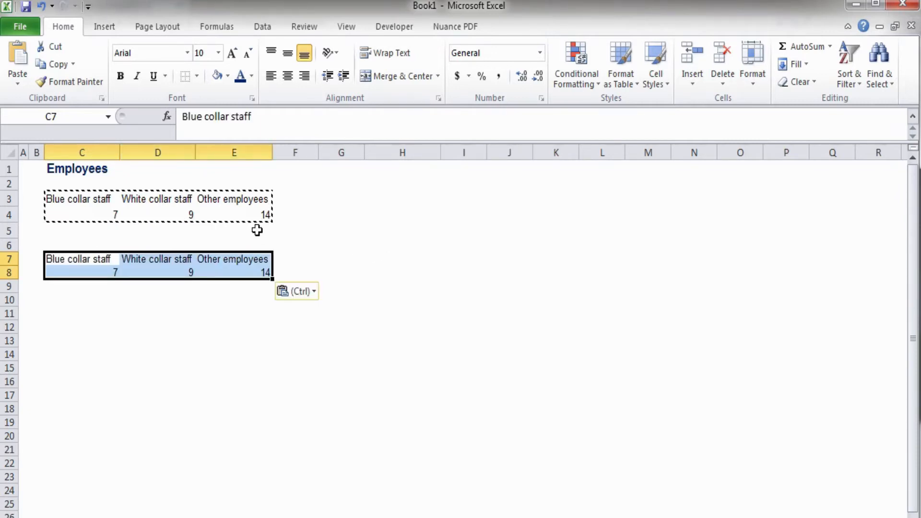
- Undo the last paste and paste the copied employee table at C7 again
{"action": "left_click", "coordinate": [42, 7]}
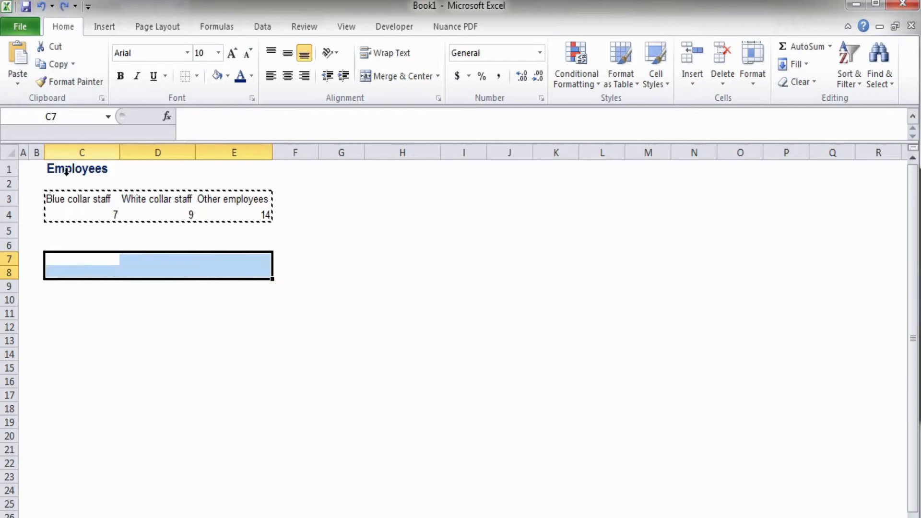
{"action": "right_click", "coordinate": [73, 258]}
{"action": "left_click", "coordinate": [104, 324]}
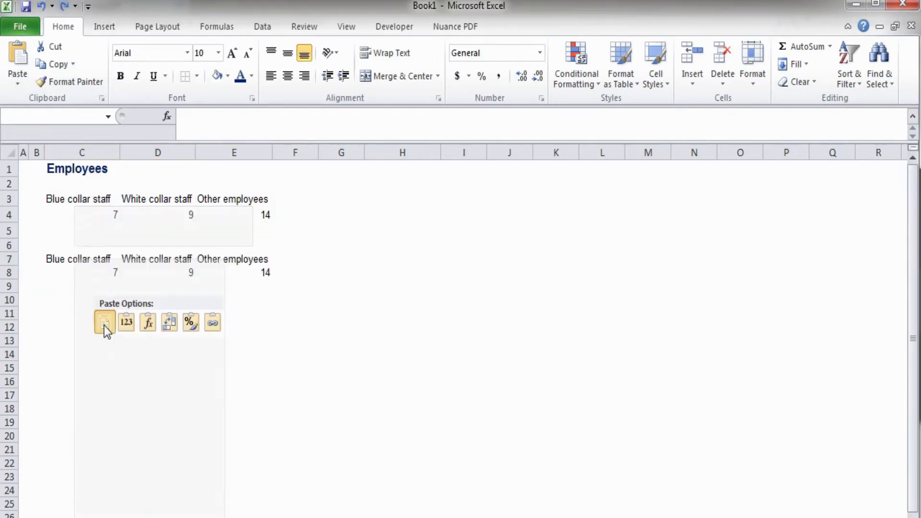
{"action": "left_click", "coordinate": [103, 325]}
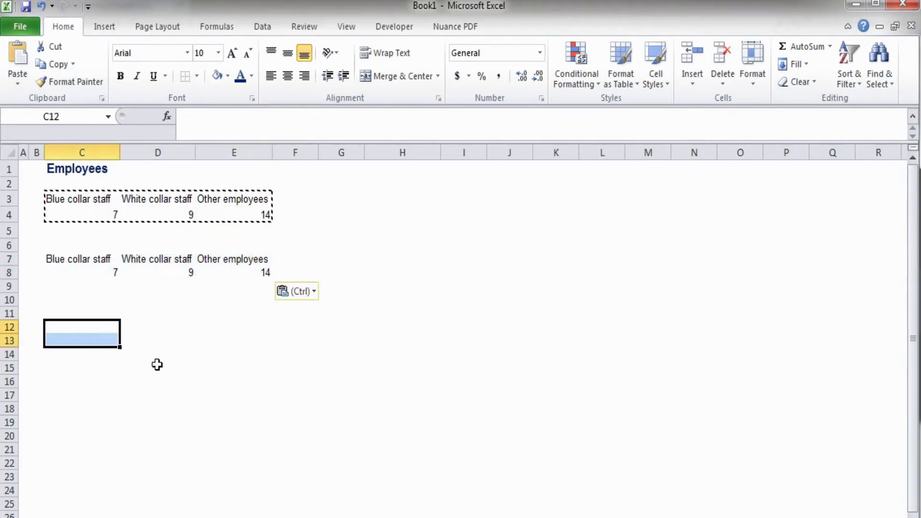
{"action": "left_click", "coordinate": [235, 372]}
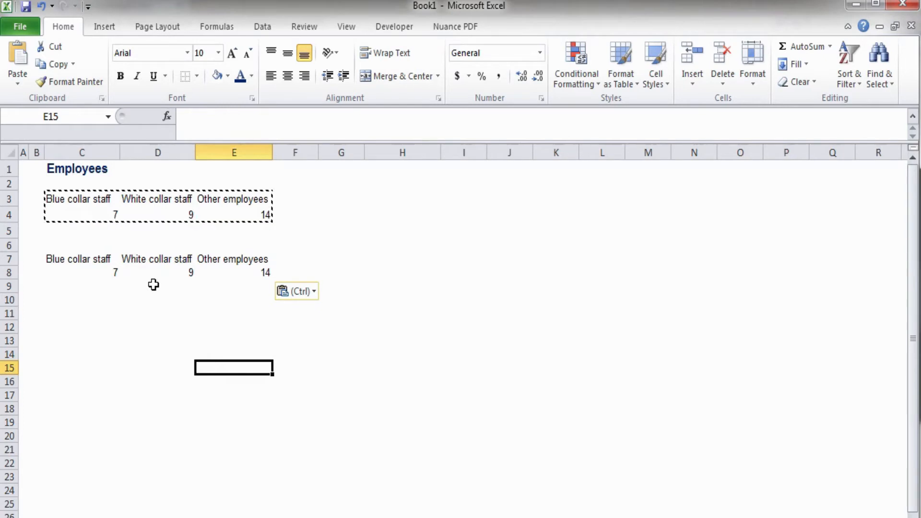
- Paste another copy of the employee table starting at cell C10
{"action": "left_click", "coordinate": [93, 304]}
{"action": "right_click", "coordinate": [91, 301]}
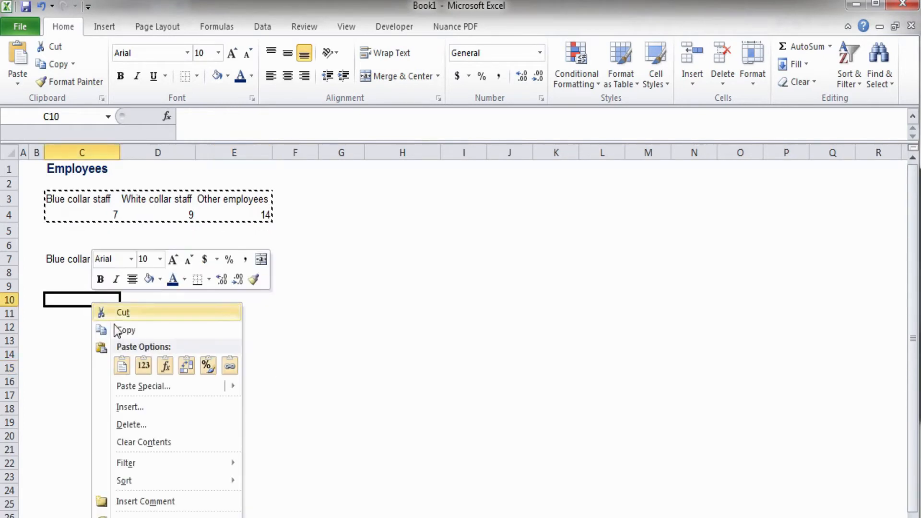
{"action": "left_click", "coordinate": [122, 367]}
{"action": "left_click", "coordinate": [145, 367]}
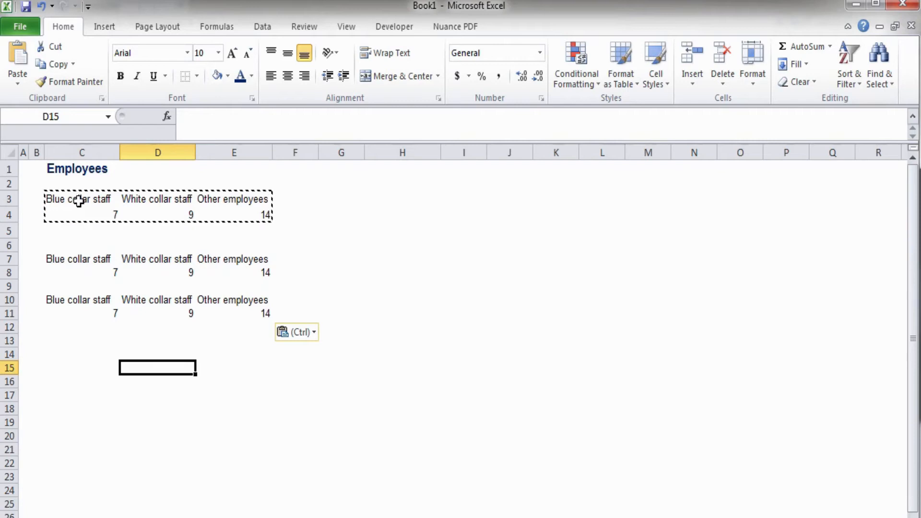
- Cancel the active copy selection and cut the original employee table in C3:E4
{"action": "left_click", "coordinate": [98, 202]}
{"action": "left_click_drag", "start_coordinate": [98, 203], "coordinate": [224, 212]}
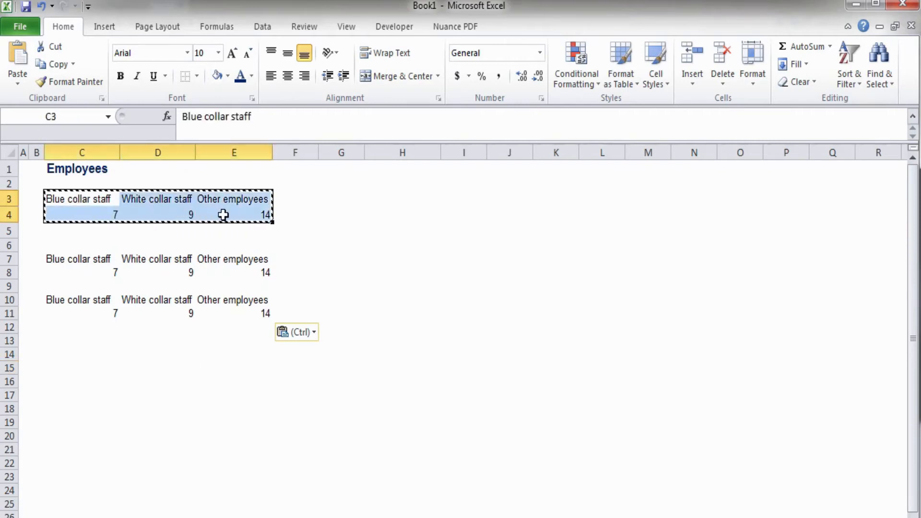
{"action": "key", "text": "Escape"}
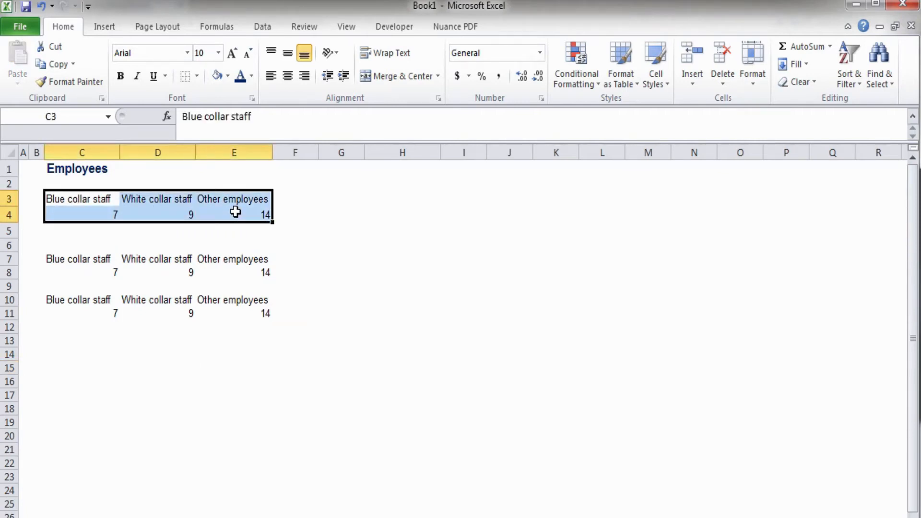
{"action": "left_click", "coordinate": [265, 249]}
{"action": "left_click_drag", "start_coordinate": [97, 204], "coordinate": [235, 212]}
{"action": "key", "text": "ctrl+x"}
{"action": "right_click", "coordinate": [141, 202]}
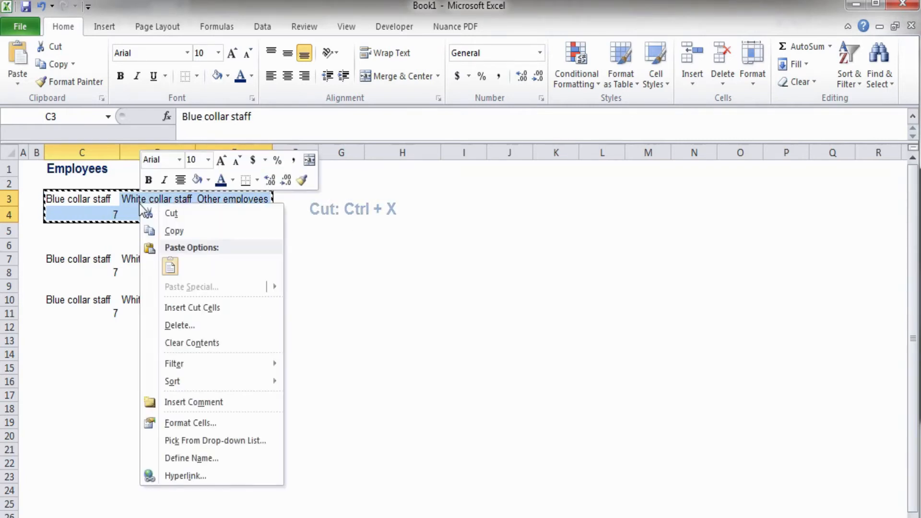
{"action": "left_click", "coordinate": [171, 216]}
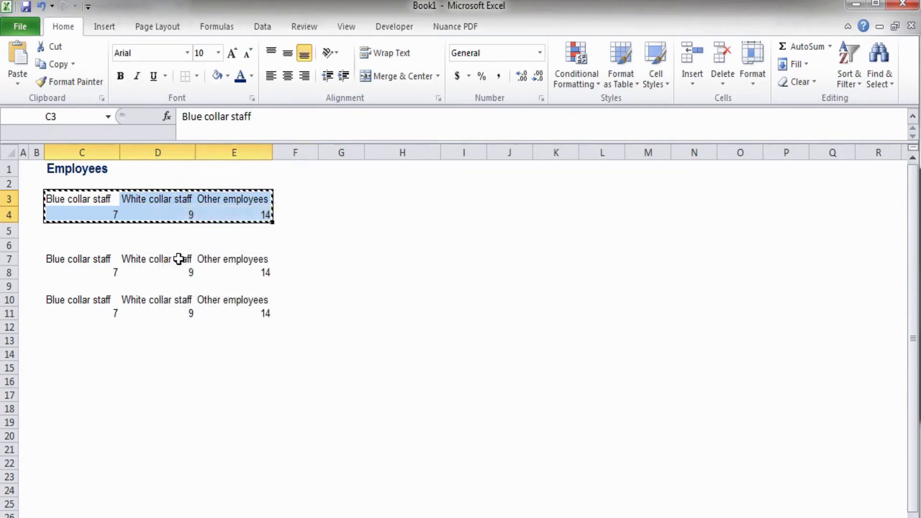
- Paste the cut employee table starting at cell C14
{"action": "left_click", "coordinate": [72, 353]}
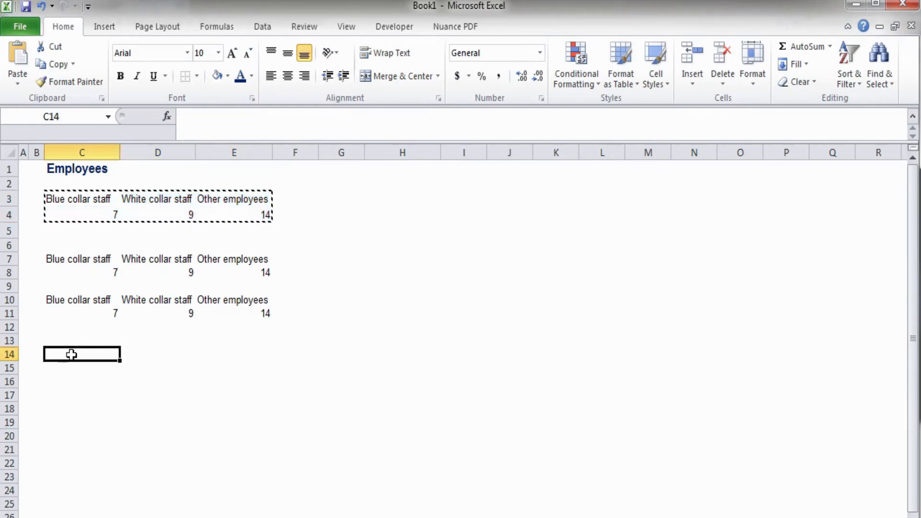
{"action": "right_click", "coordinate": [71, 354]}
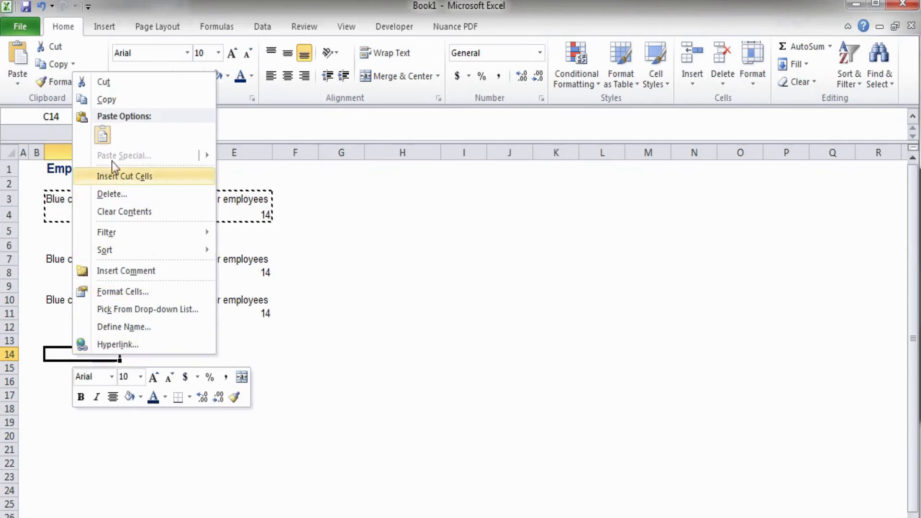
{"action": "left_click", "coordinate": [102, 135]}
{"action": "left_click", "coordinate": [334, 350]}
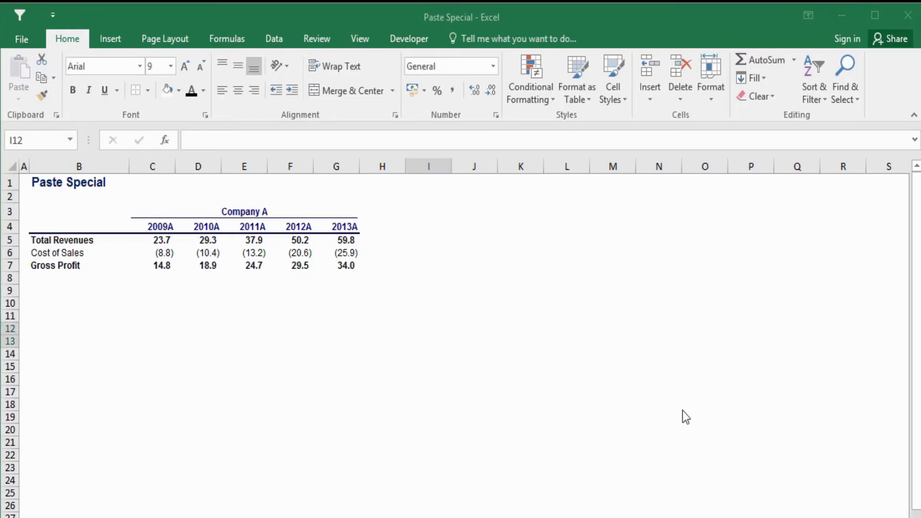
- In the Paste Special workbook, copy the Gross Profit figures in C7:G7 and view the available paste options
{"action": "left_click", "coordinate": [154, 306]}
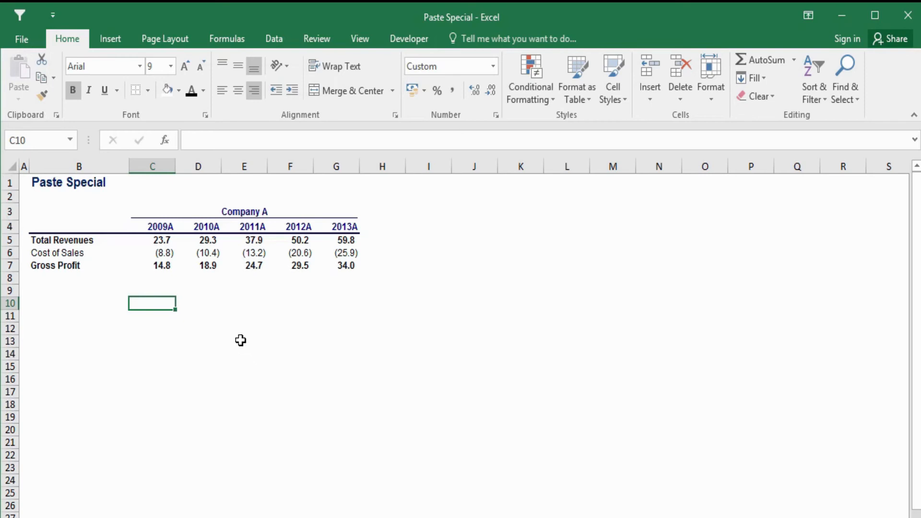
{"action": "left_click_drag", "start_coordinate": [161, 265], "coordinate": [333, 266]}
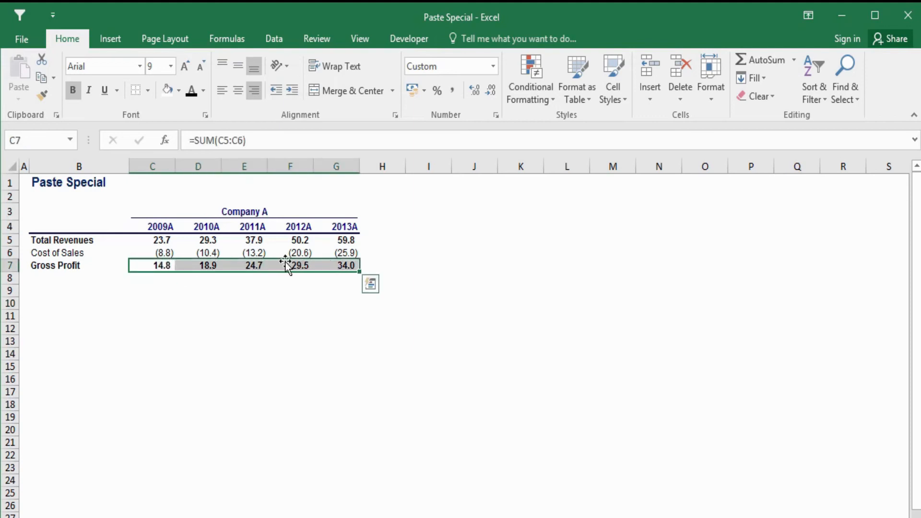
{"action": "right_click", "coordinate": [296, 265]}
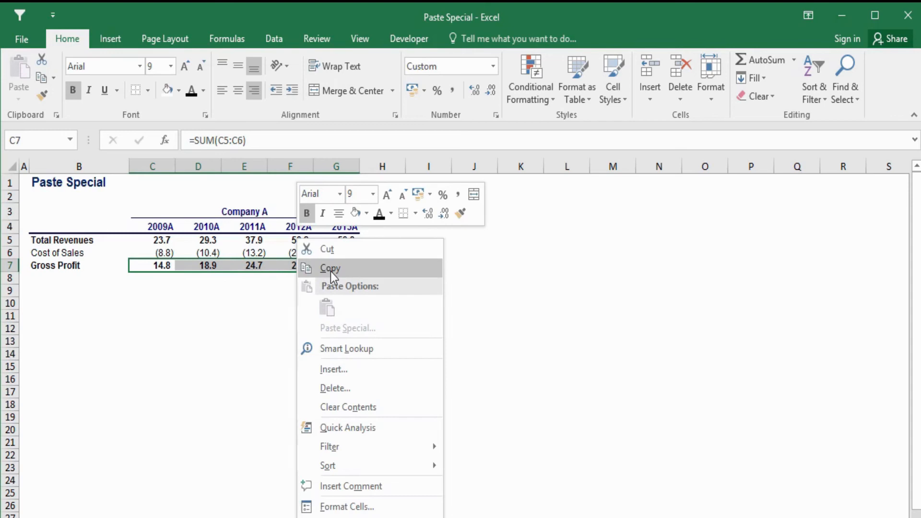
{"action": "left_click", "coordinate": [331, 272]}
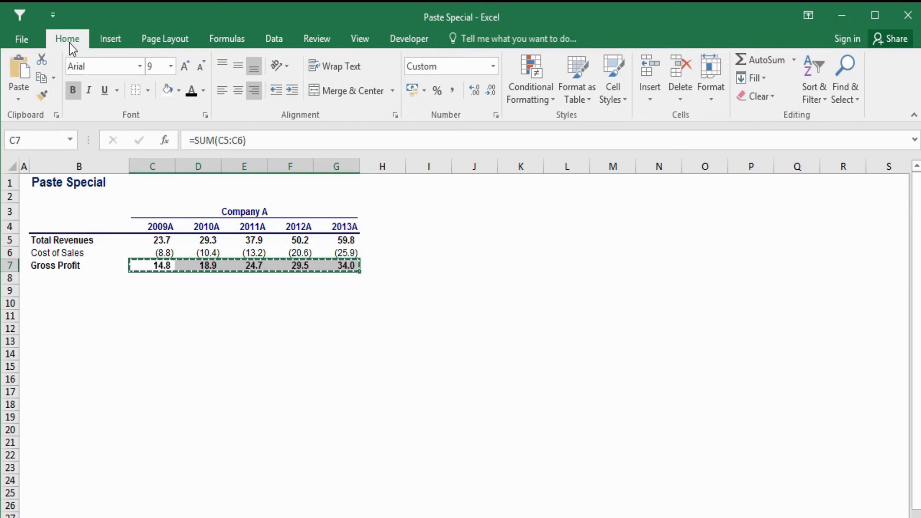
{"action": "left_click", "coordinate": [18, 102]}
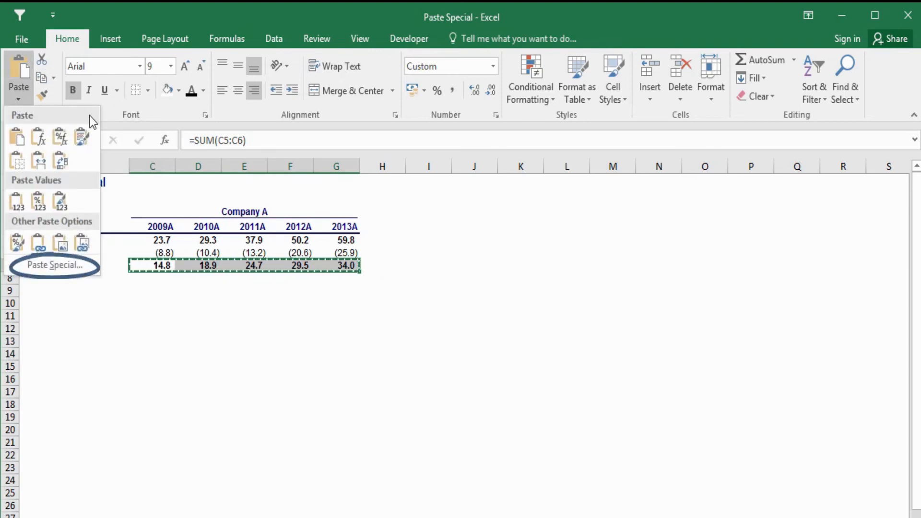
{"action": "left_click", "coordinate": [208, 391]}
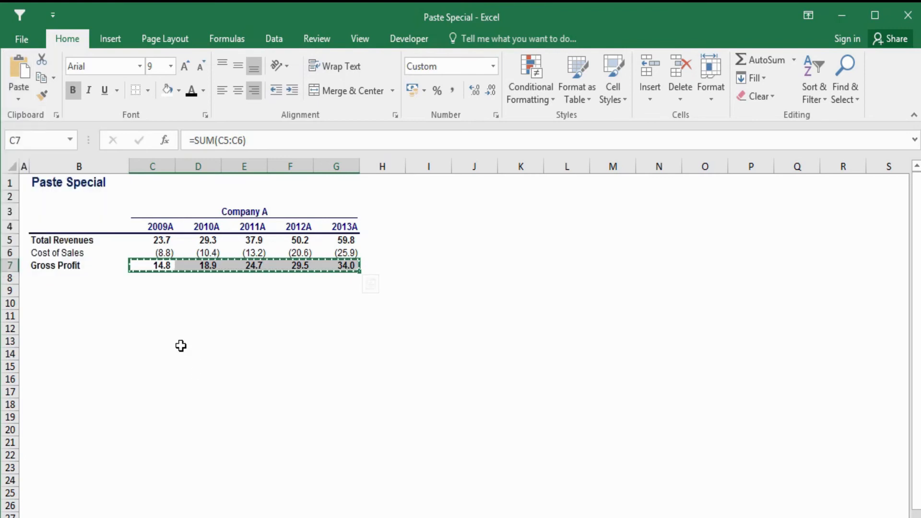
- Use Paste Special to paste only the formulas of the copied Gross Profit row at C11 and check the pasted cells
{"action": "left_click", "coordinate": [161, 314]}
{"action": "key", "text": "alt+e"}
{"action": "key", "text": "s"}
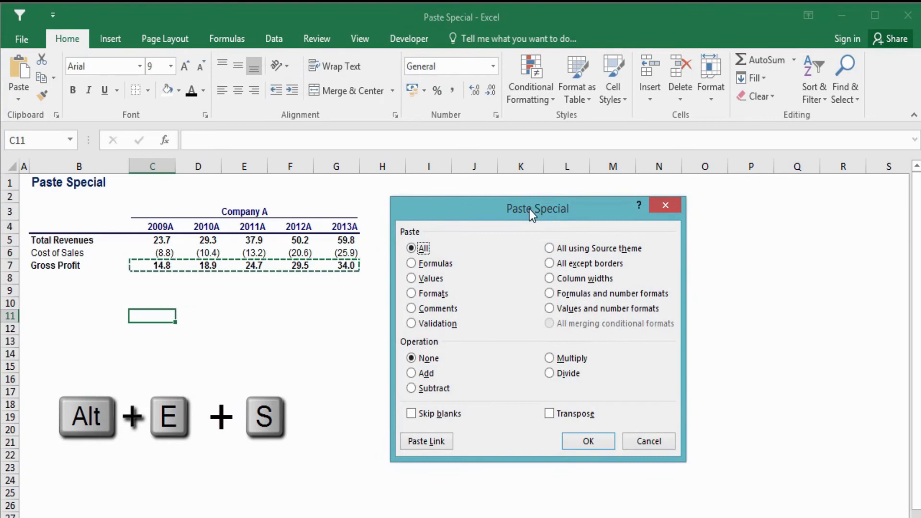
{"action": "left_click_drag", "start_coordinate": [530, 209], "coordinate": [529, 209]}
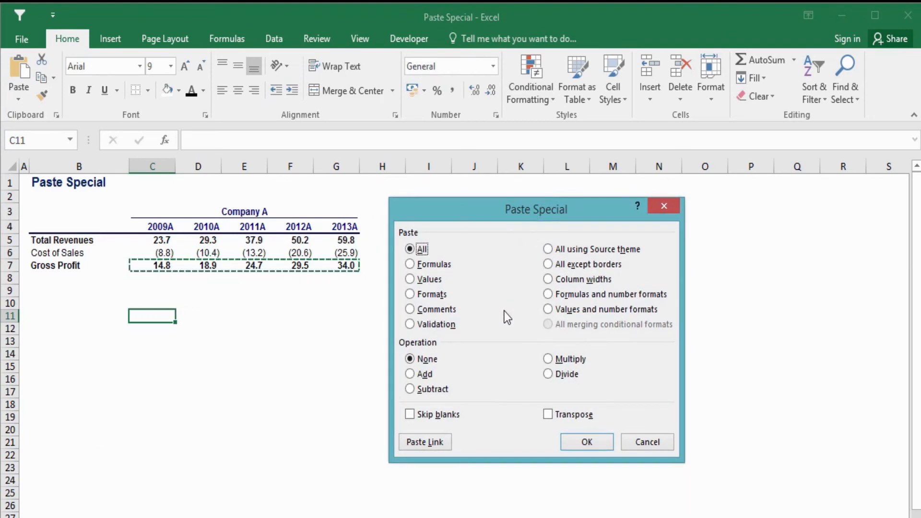
{"action": "left_click", "coordinate": [442, 264]}
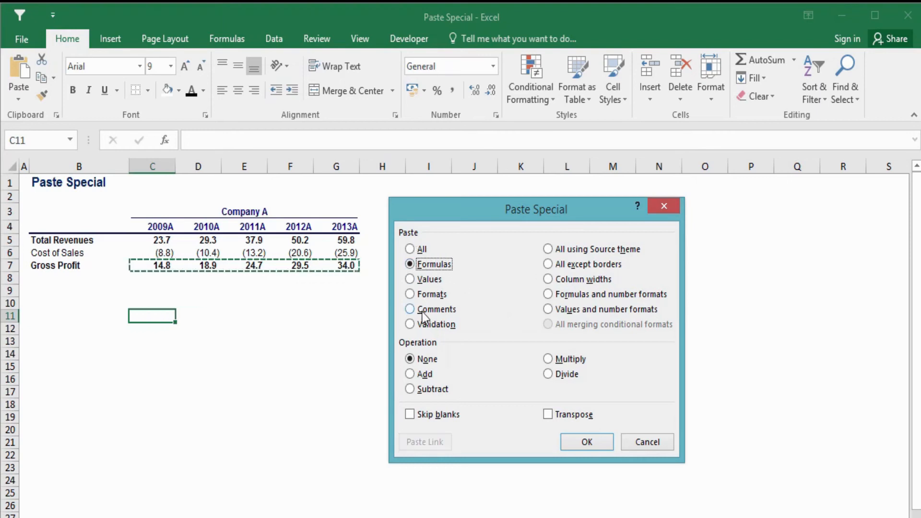
{"action": "left_click", "coordinate": [431, 279]}
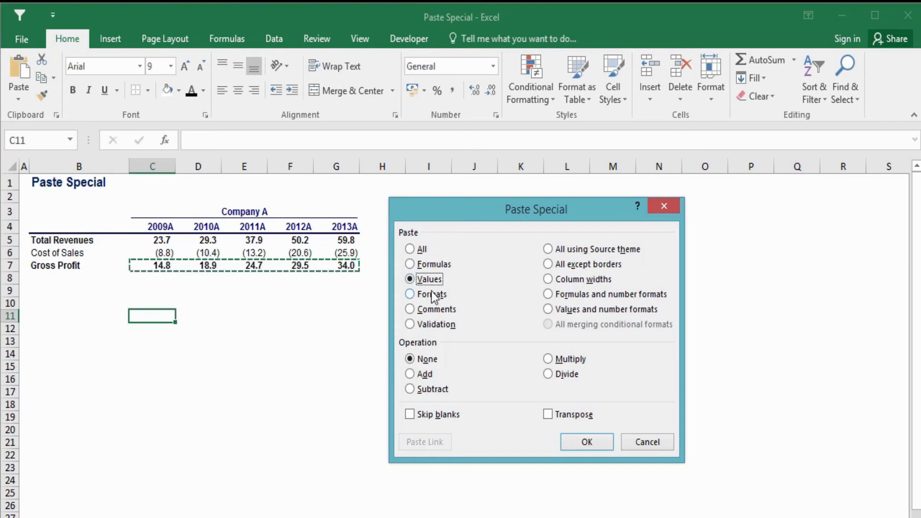
{"action": "left_click", "coordinate": [433, 295]}
{"action": "left_click", "coordinate": [432, 265]}
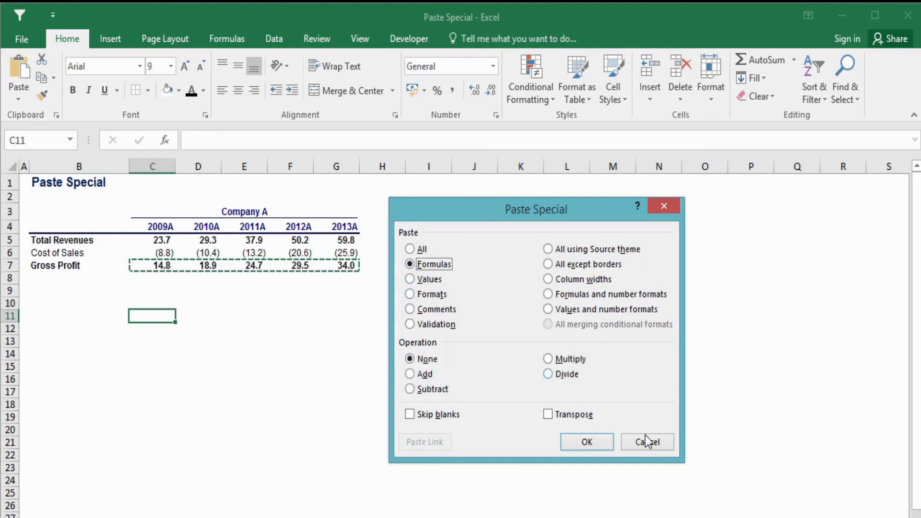
{"action": "left_click", "coordinate": [598, 441]}
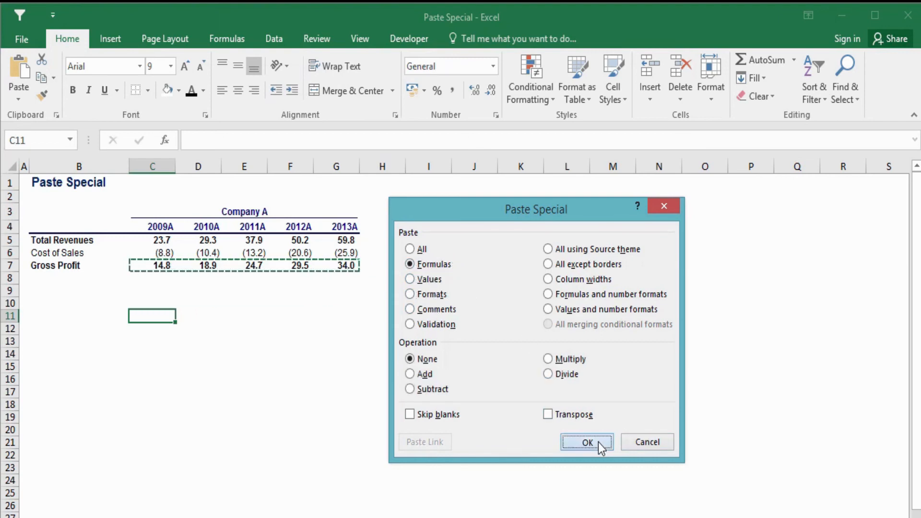
{"action": "left_click", "coordinate": [206, 315]}
{"action": "double_click", "coordinate": [206, 316]}
{"action": "key", "text": "Escape"}
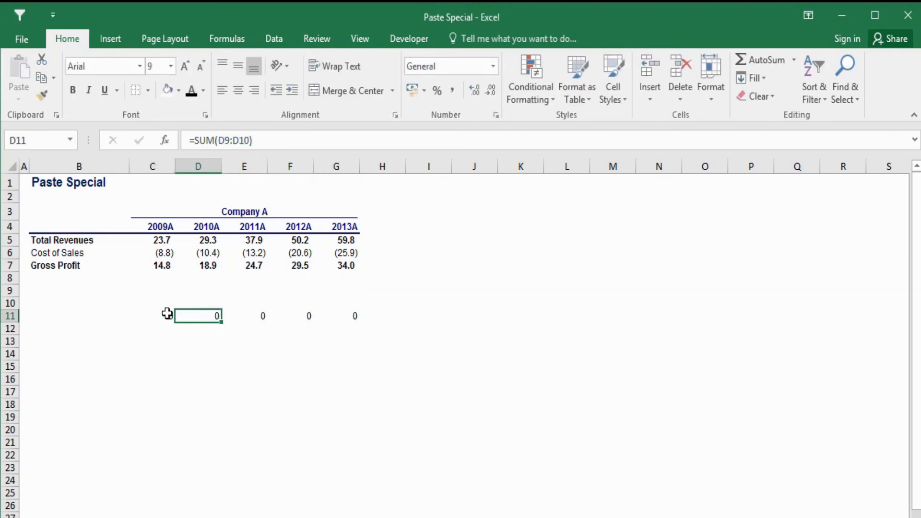
{"action": "left_click", "coordinate": [169, 315]}
- Copy the Gross Profit figures in C7:G7 and paste only their values starting at C14
{"action": "left_click_drag", "start_coordinate": [164, 266], "coordinate": [338, 265]}
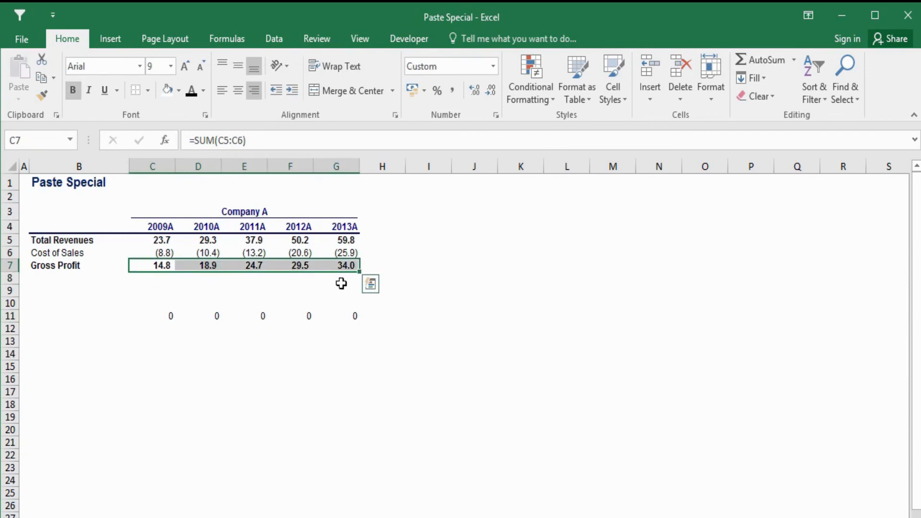
{"action": "right_click", "coordinate": [321, 267]}
{"action": "left_click", "coordinate": [353, 267]}
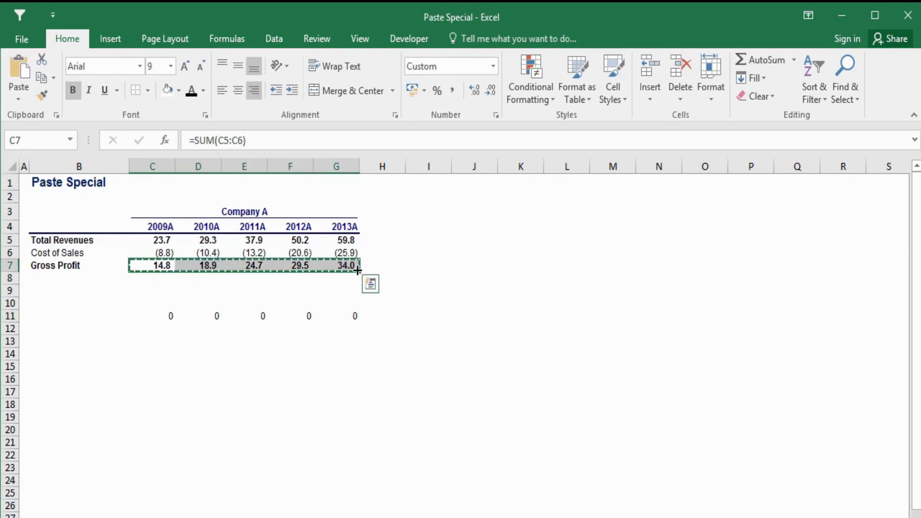
{"action": "left_click", "coordinate": [165, 353]}
{"action": "key", "text": "ctrl+alt+v"}
{"action": "key", "text": "v"}
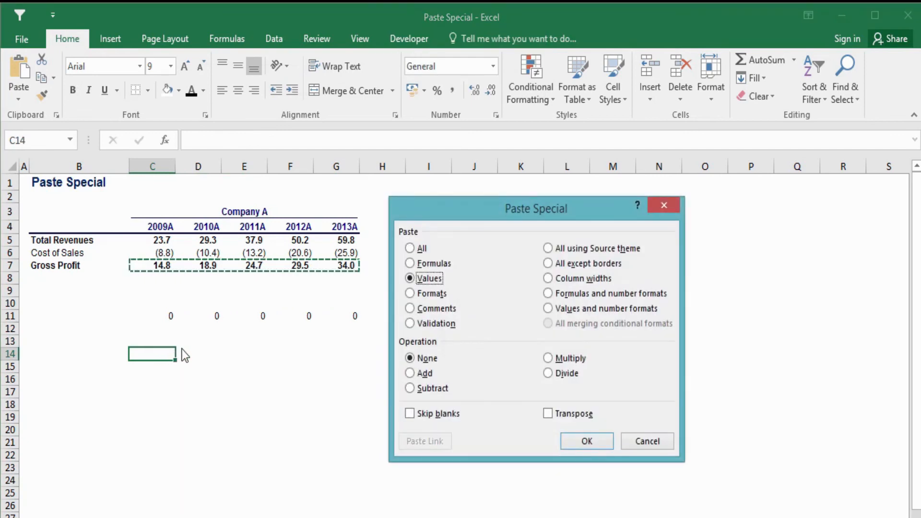
{"action": "key", "text": "Return"}
- Examine the contents of the pasted cells in C14:G14 one by one in the formula bar
{"action": "left_click", "coordinate": [166, 354]}
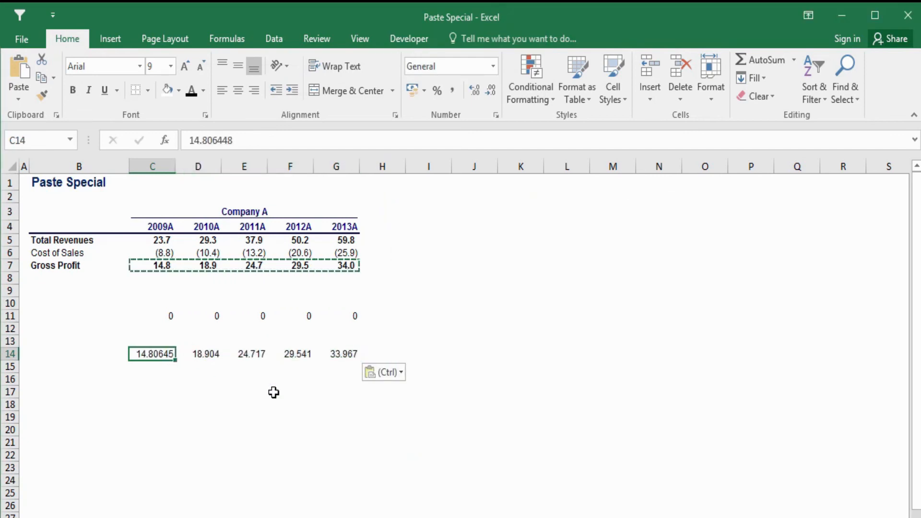
{"action": "key", "text": "Right"}
{"action": "key", "text": "Right"}
{"action": "key", "text": "Right"}
{"action": "key", "text": "Right"}
{"action": "key", "text": "Right"}
{"action": "key", "text": "Left"}
{"action": "key", "text": "Left"}
{"action": "key", "text": "Left"}
{"action": "key", "text": "Left"}
{"action": "key", "text": "Left"}
{"action": "key", "text": "Right"}
{"action": "key", "text": "Right"}
{"action": "key", "text": "Right"}
{"action": "key", "text": "Right"}
{"action": "key", "text": "Left"}
{"action": "key", "text": "Left"}
{"action": "key", "text": "Left"}
{"action": "left_click", "coordinate": [267, 405]}
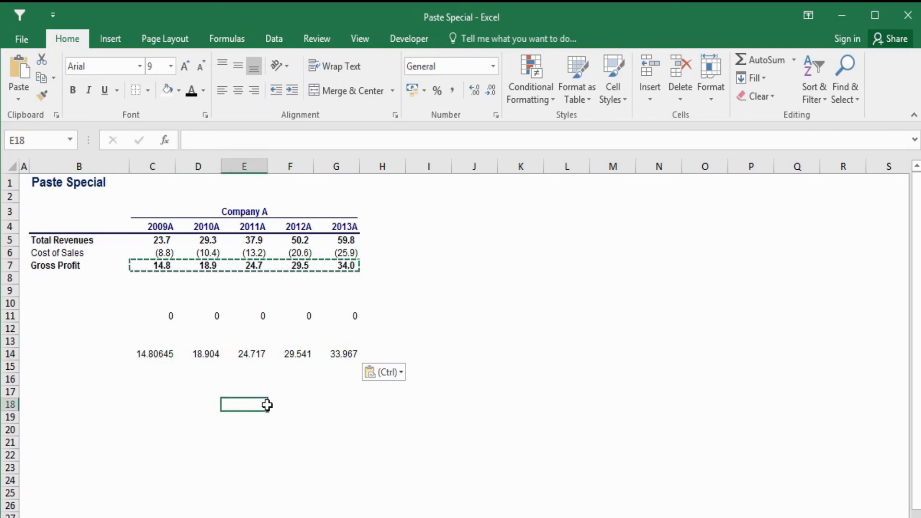